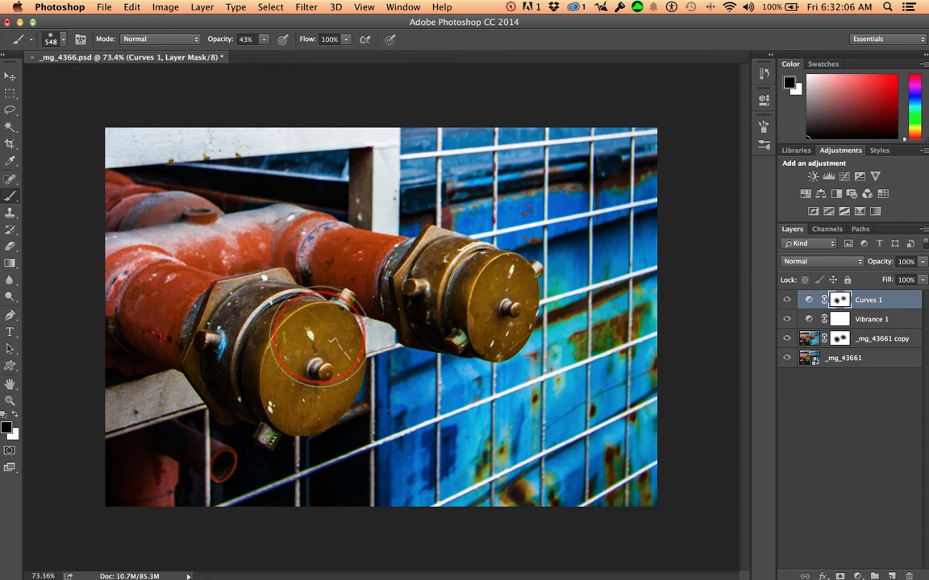
Compare the image with and without the Curves 1 adjustment layer
left_click(786, 300)
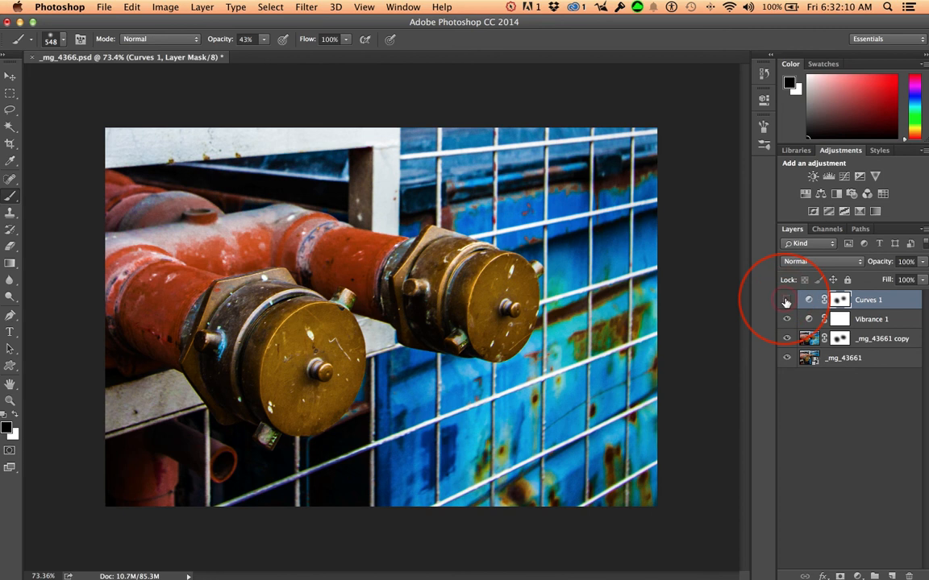
left_click(786, 300)
left_click(786, 300)
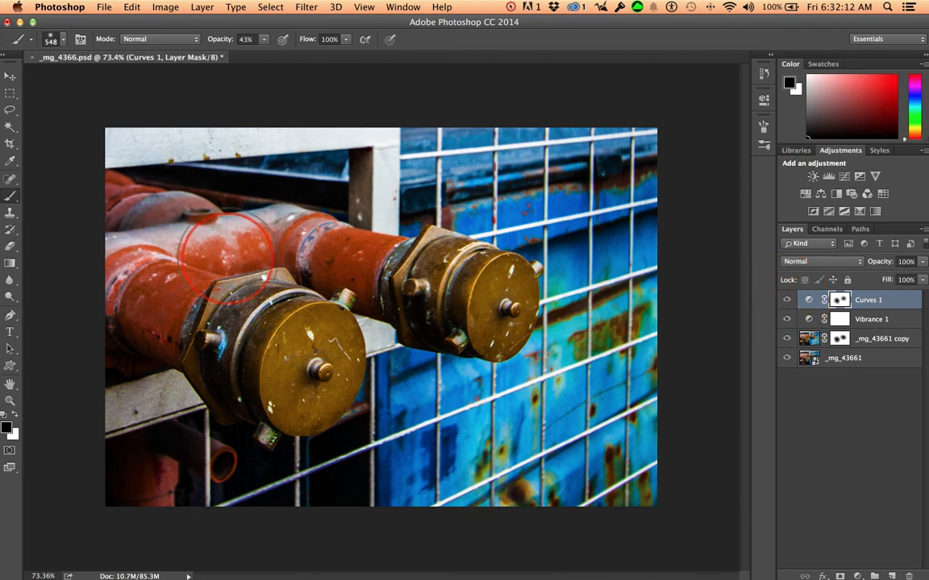
left_click(880, 299)
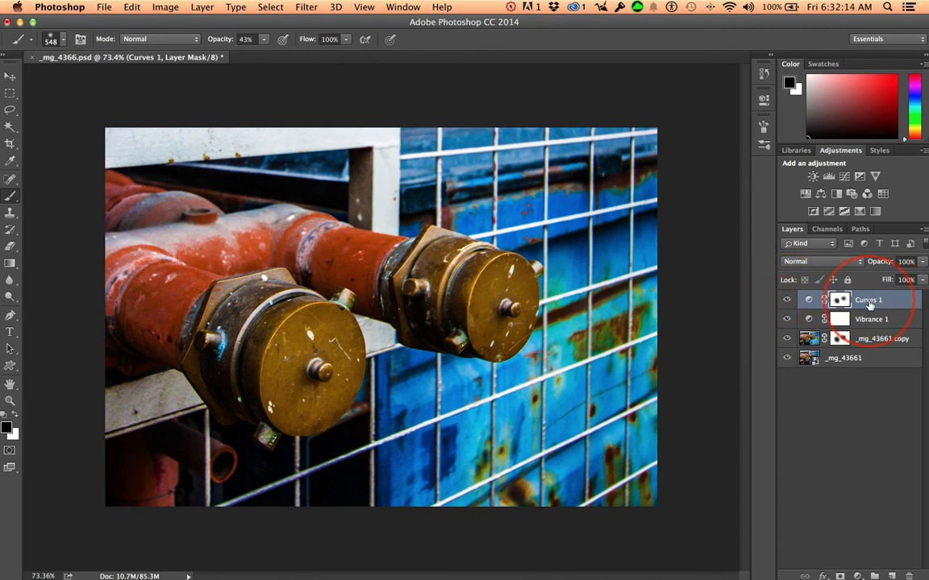
key("x")
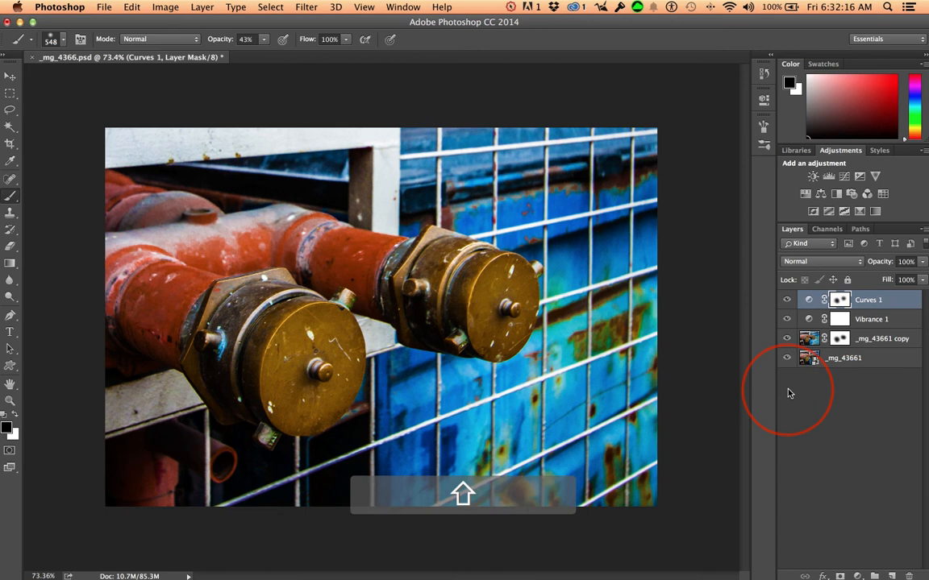
key("alt+shift+super+n")
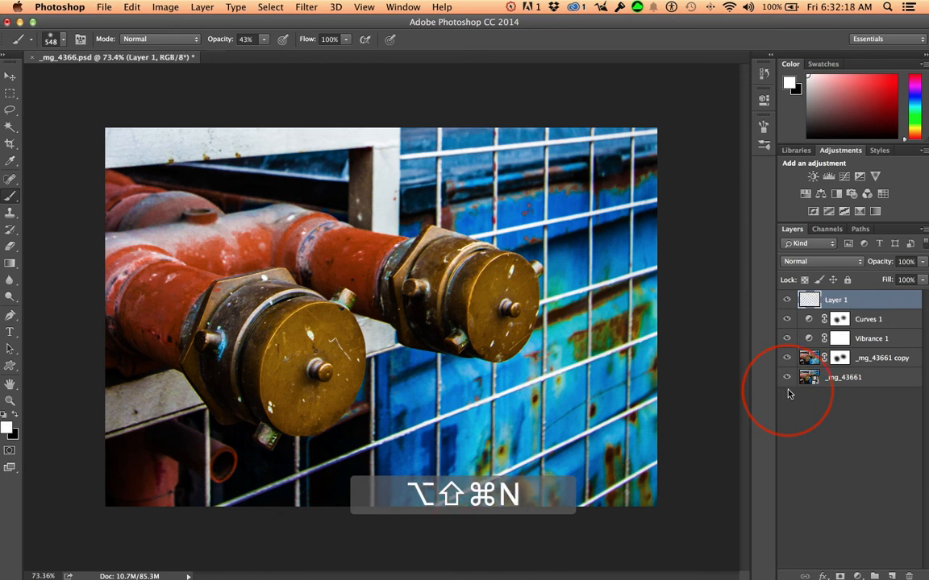
left_click(892, 576)
key("super+z")
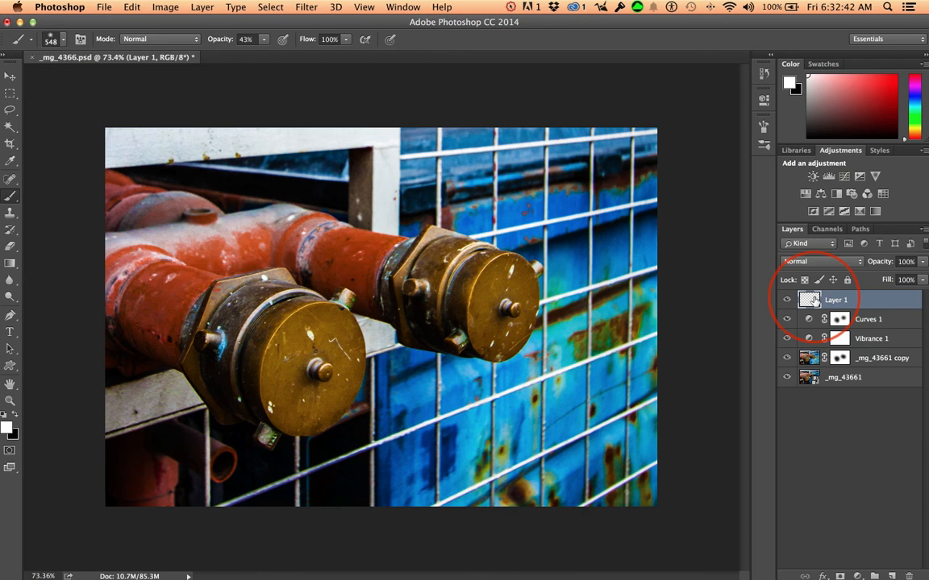
key("Delete")
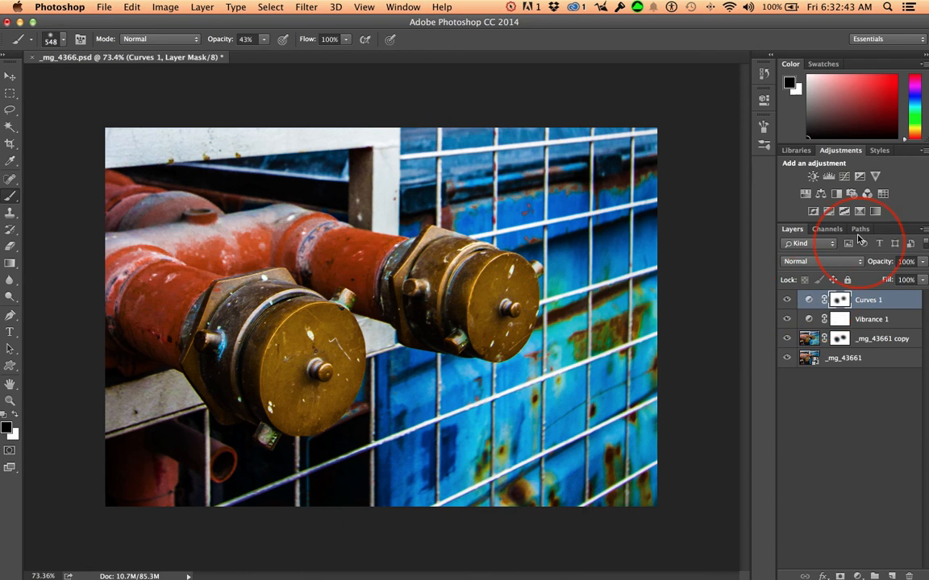
Add a Curves adjustment layer above Curves 1, lower its RGB midpoint slightly to darken the image, and compare before and after
left_click(845, 179)
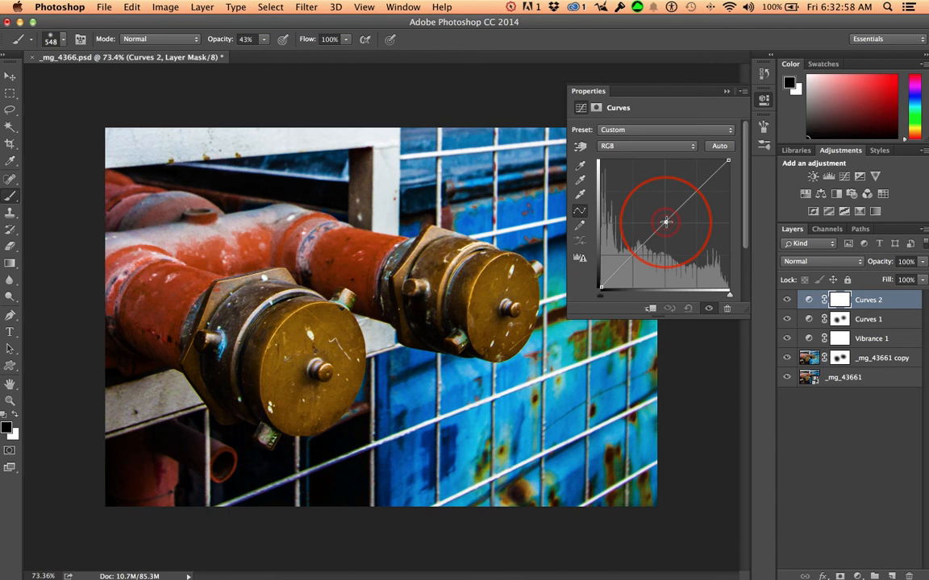
mouse_move(666, 222)
left_mouse_down()
mouse_move(664, 237)
mouse_move(715, 166)
mouse_move(659, 240)
mouse_move(668, 238)
left_mouse_up()
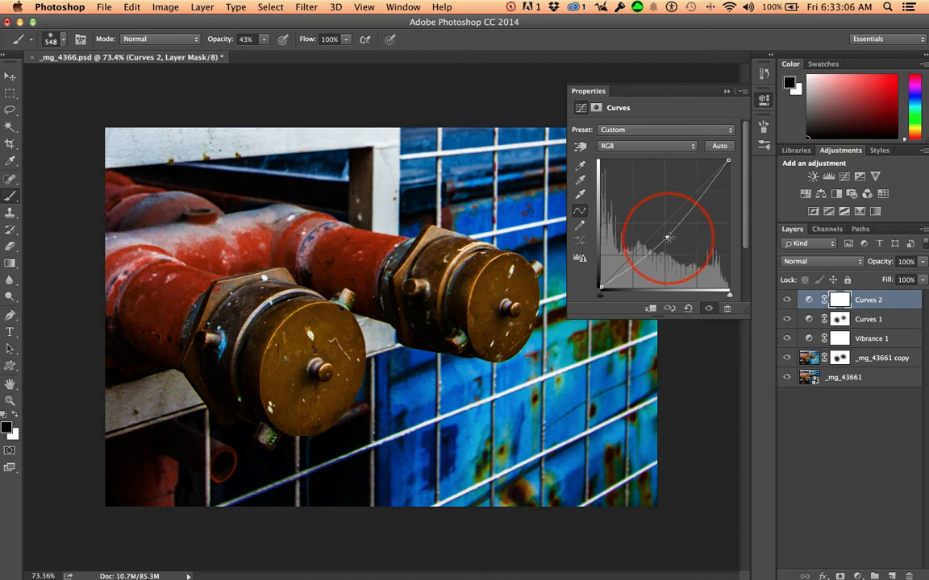
left_click(728, 91)
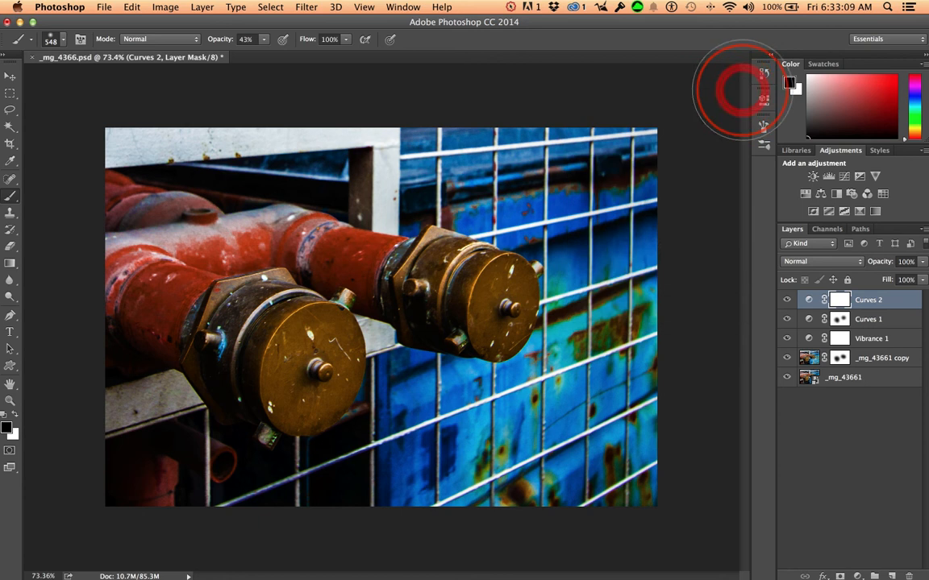
left_click(787, 300)
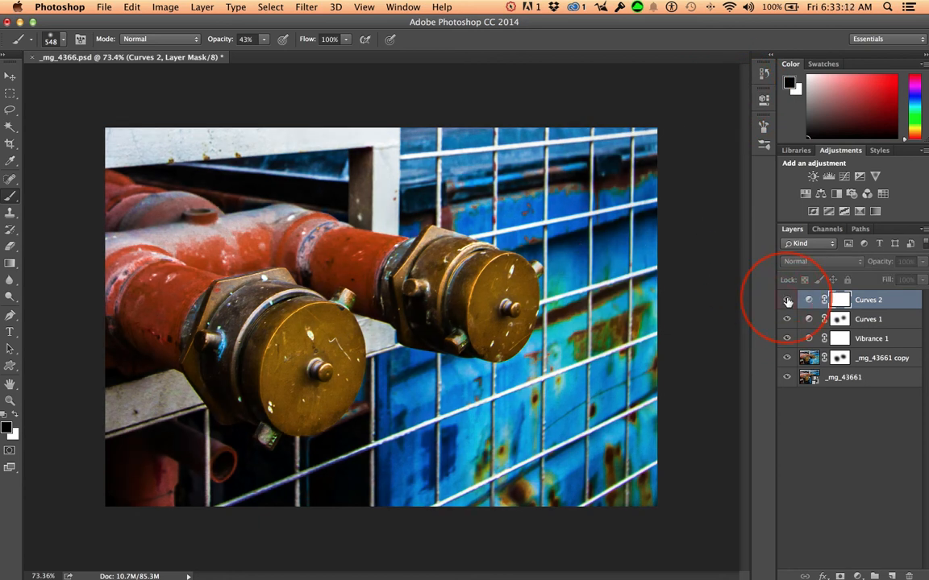
left_click(788, 300)
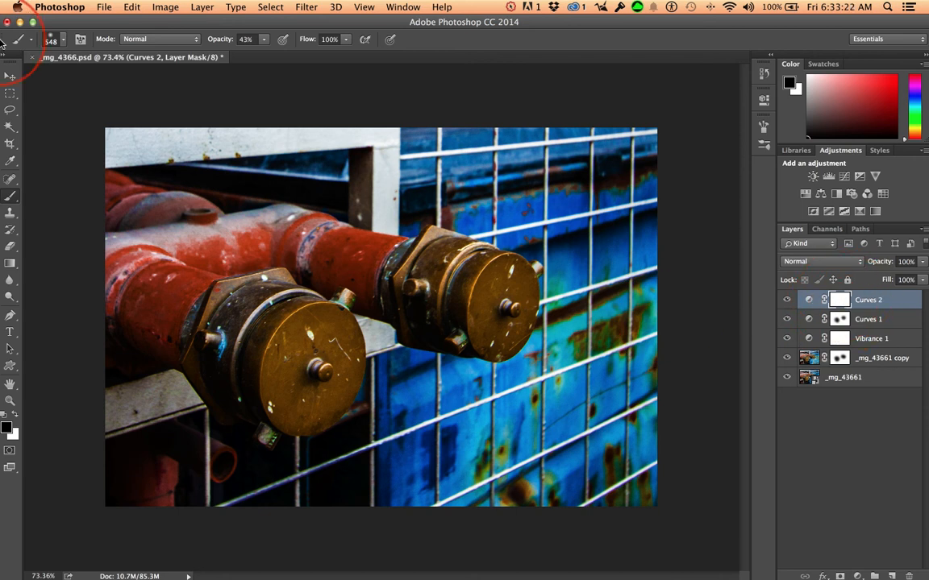
Show the rulers and draw a rectangular marquee selection about 200 px inside each edge of the photo
left_click(10, 92)
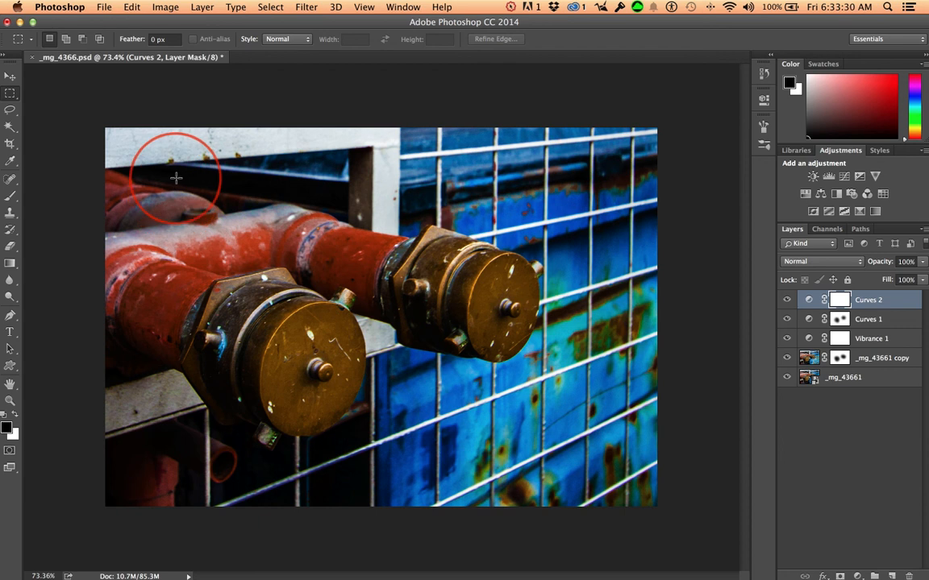
key("super+r")
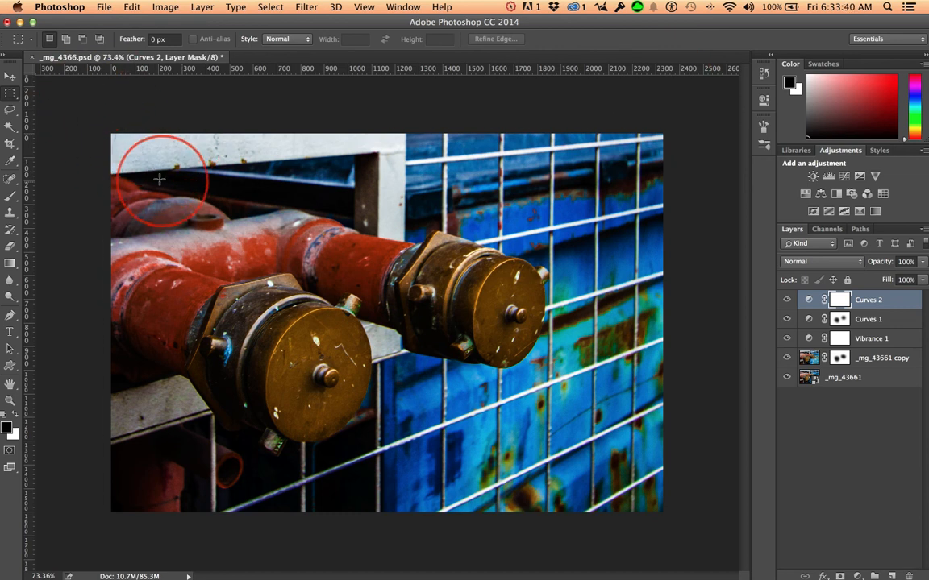
left_click(11, 99)
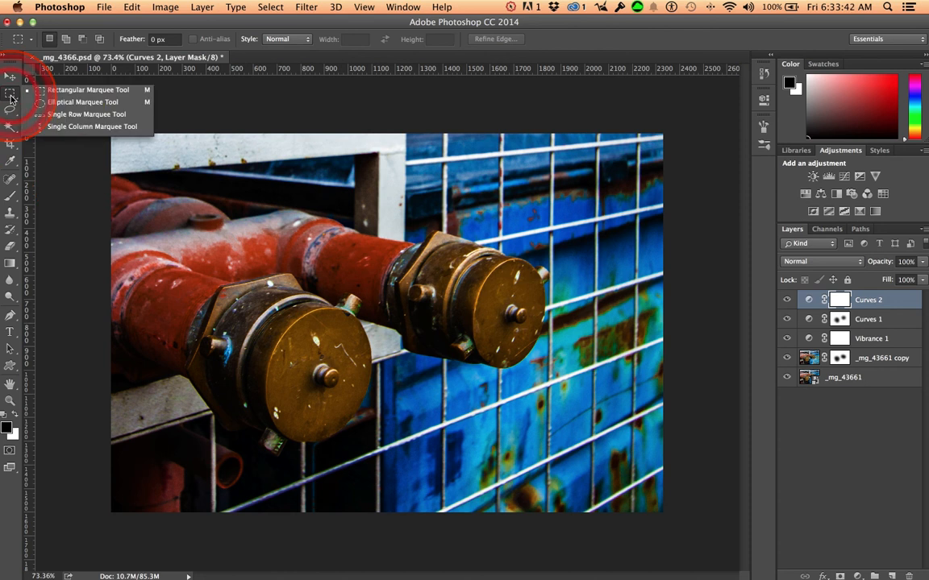
left_click(70, 92)
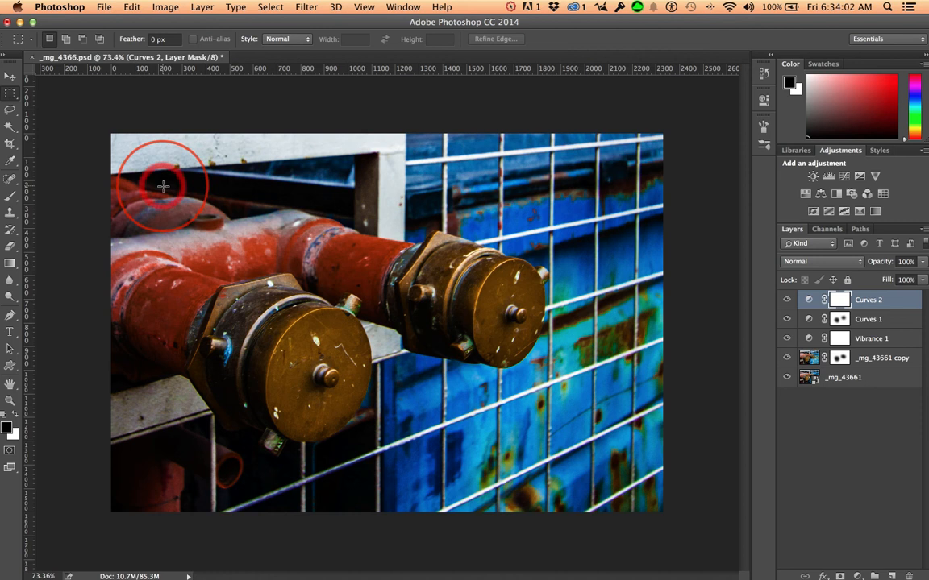
left_click_drag(162, 186, 608, 463)
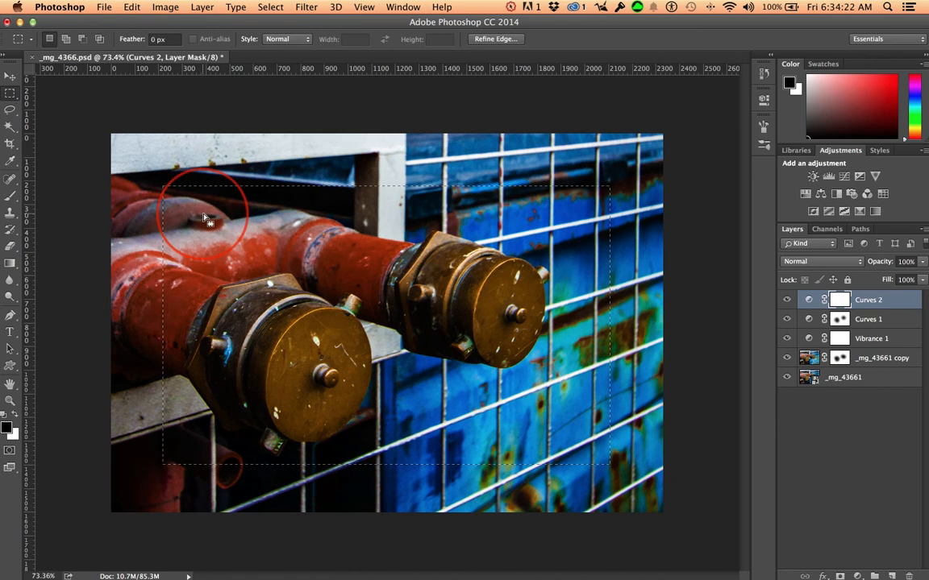
Try filling the unfeathered selection with black on the Curves 2 mask, and undo the fill
key("alt+BackSpace")
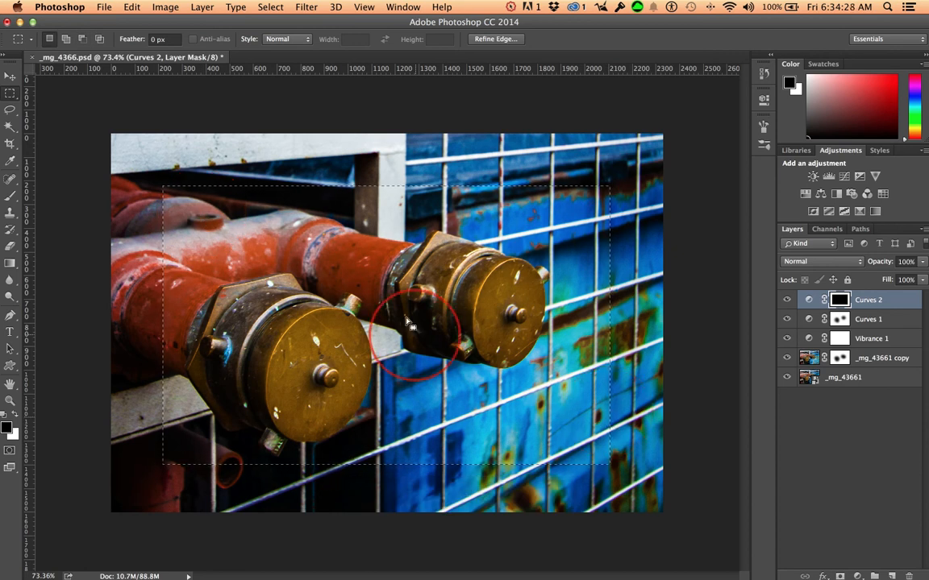
key("super+z")
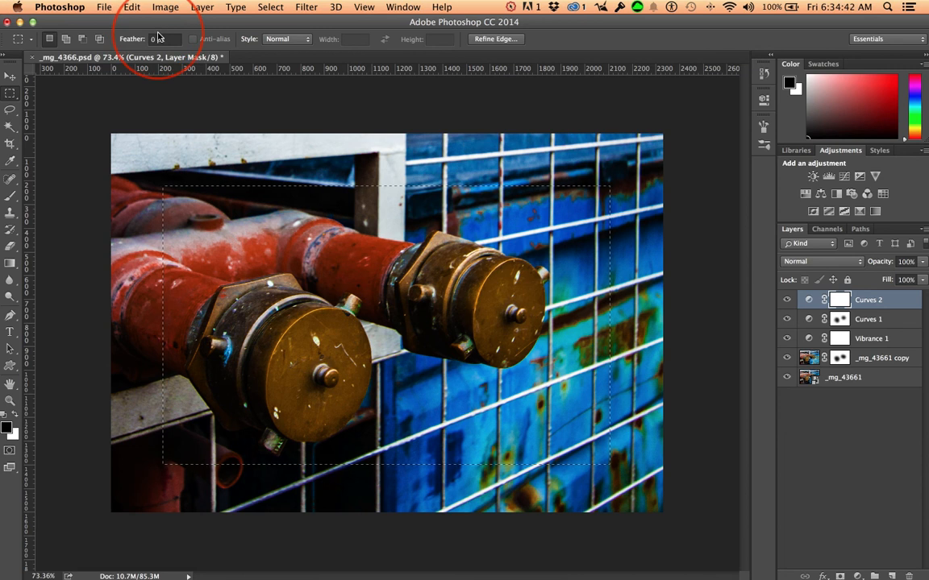
Feather the rectangular selection by 150 pixels, fill it with black on the Curves 2 mask, and deselect
right_click(279, 250)
left_click(314, 278)
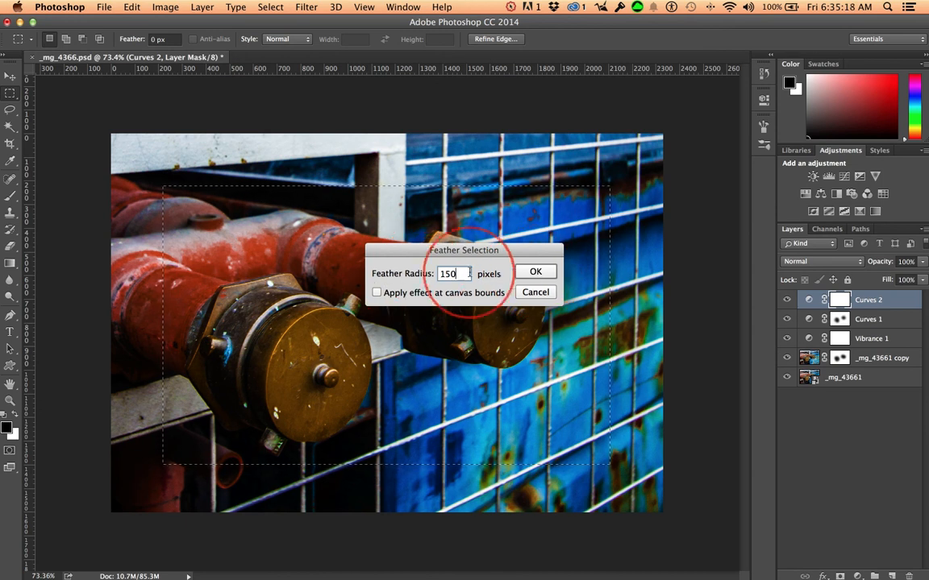
left_click(536, 272)
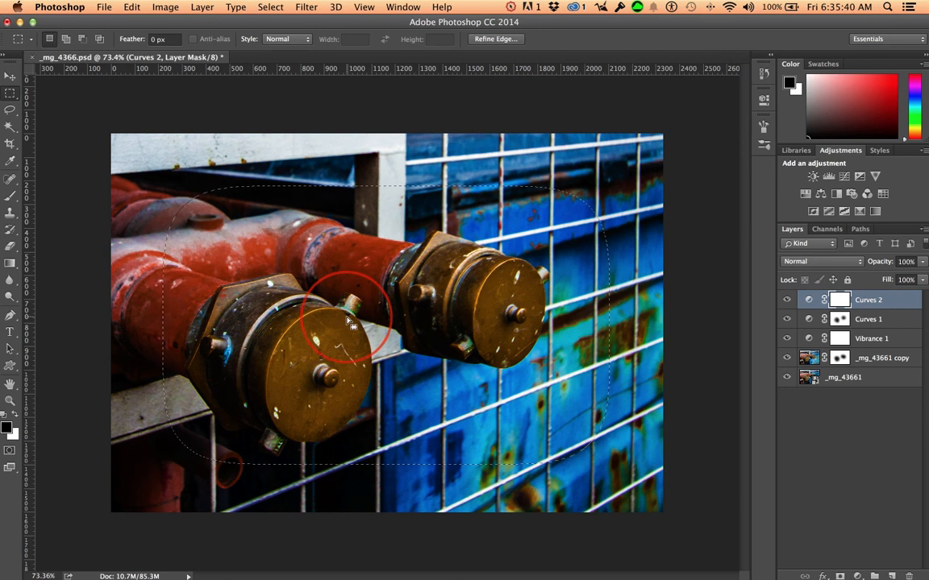
key("alt+BackSpace")
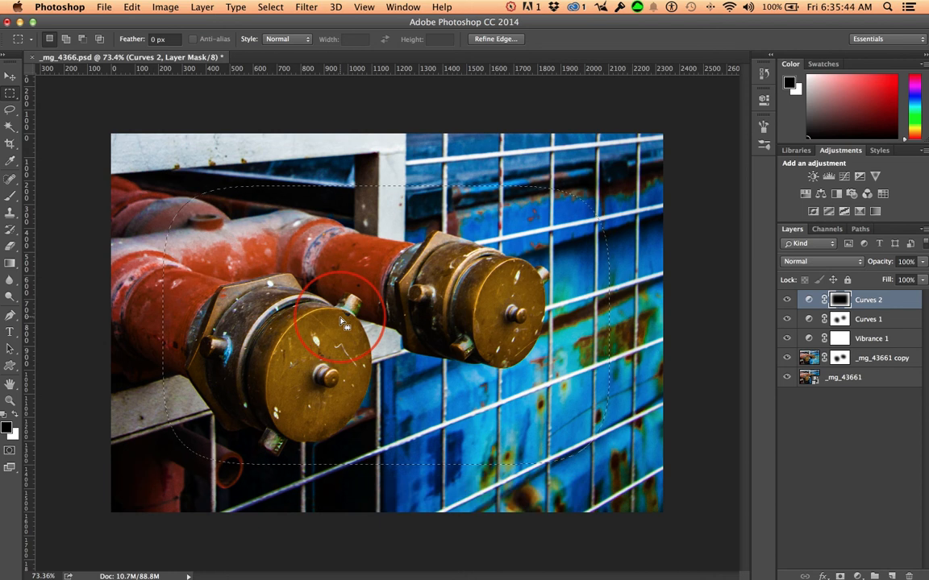
key("super+d")
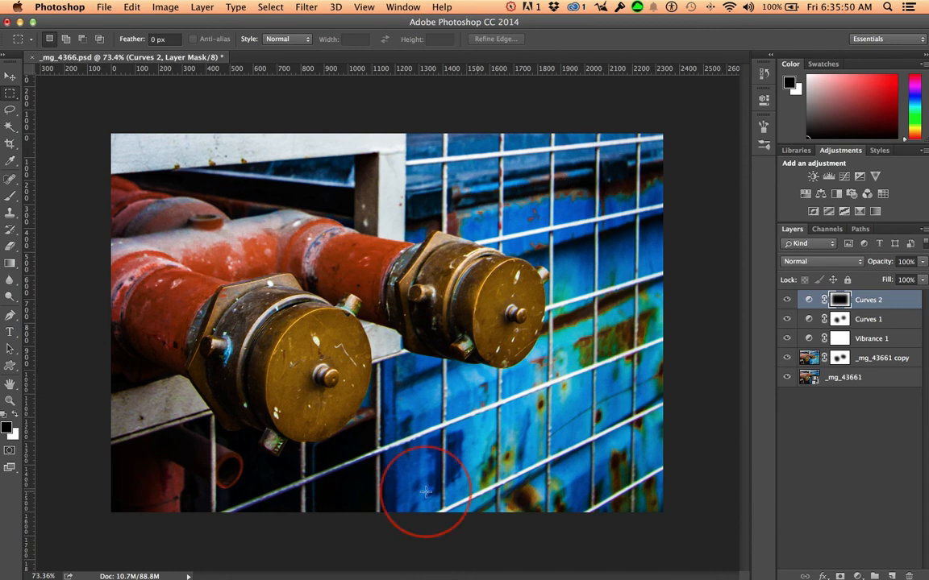
Reopen the Curves 2 adjustment and pull its midpoint far down to darken the photo's edges strongly
left_click(10, 75)
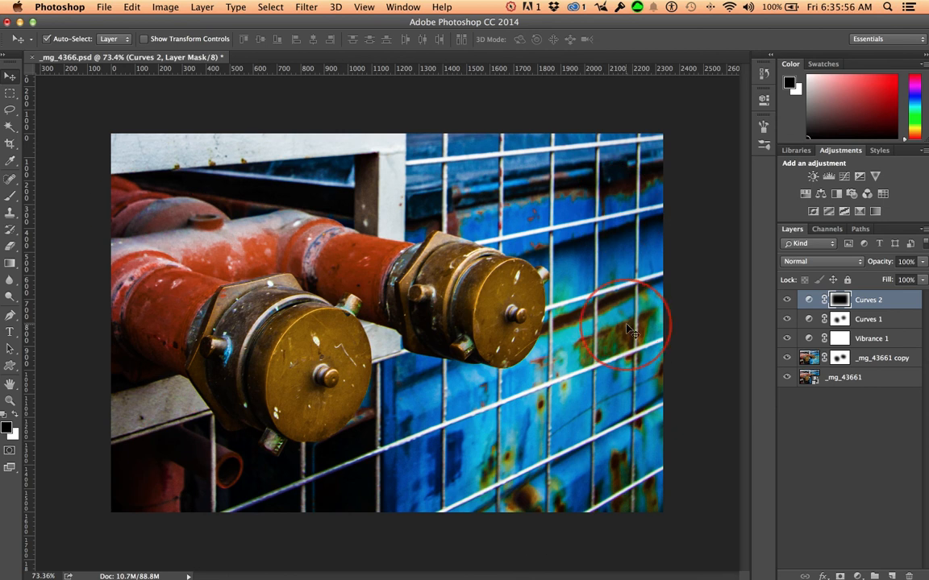
double_click(810, 302)
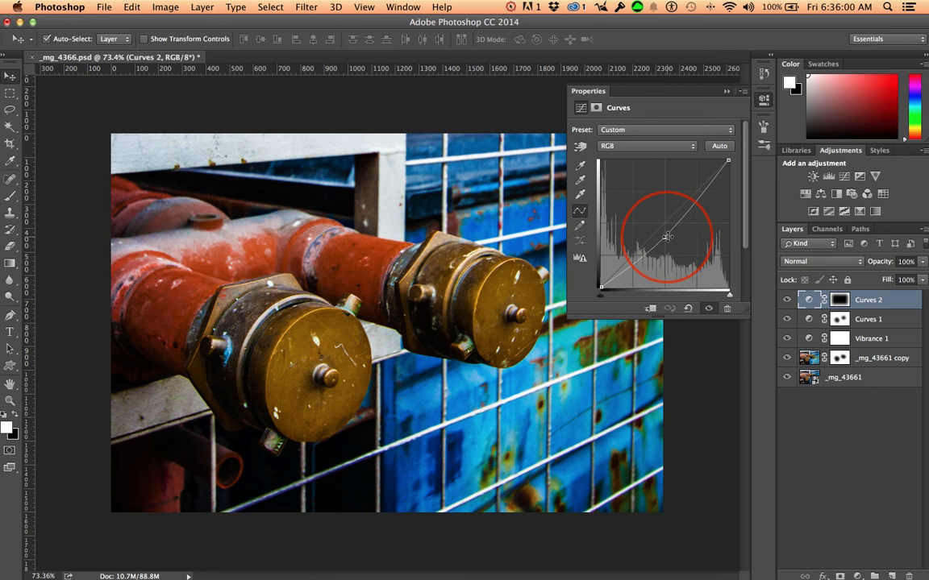
left_click_drag(664, 236, 664, 264)
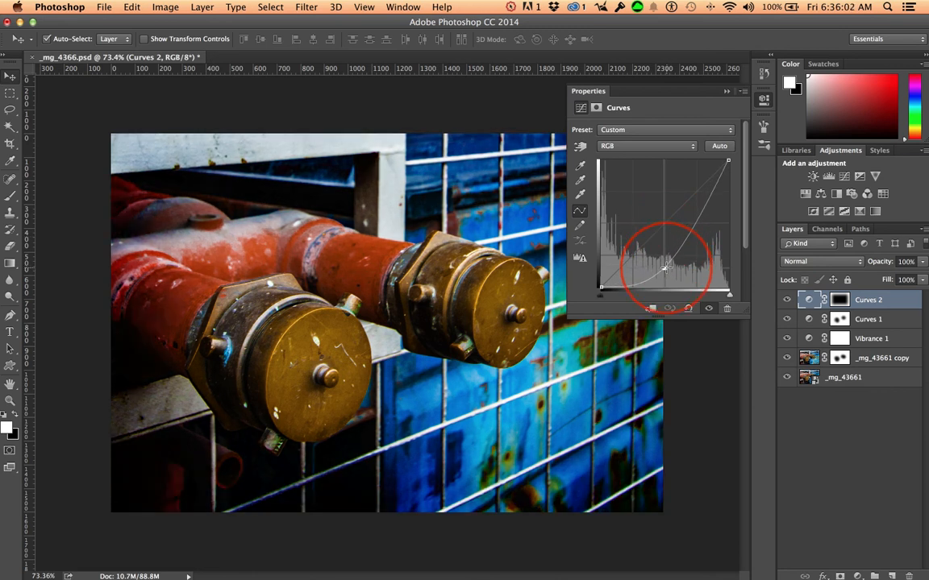
left_click(726, 91)
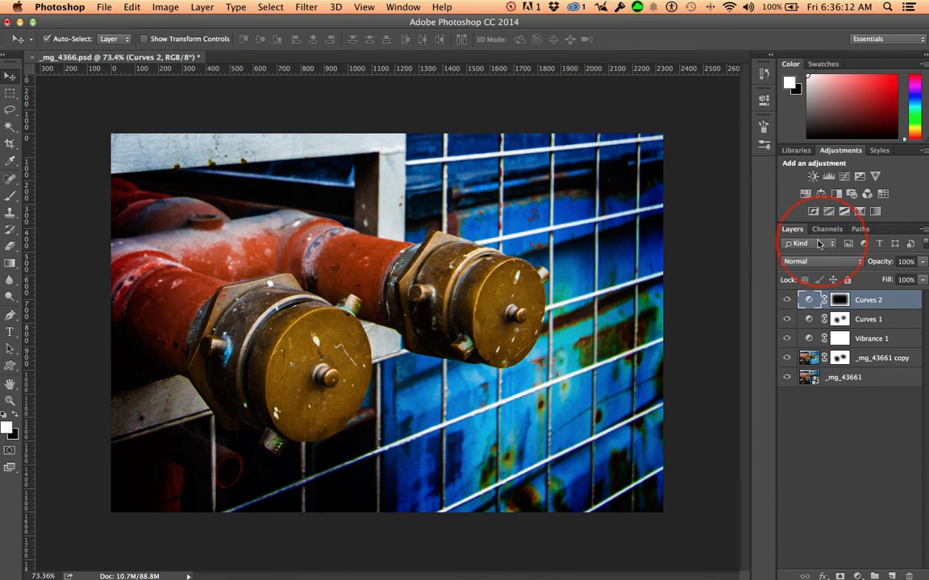
left_click_drag(625, 165, 635, 182)
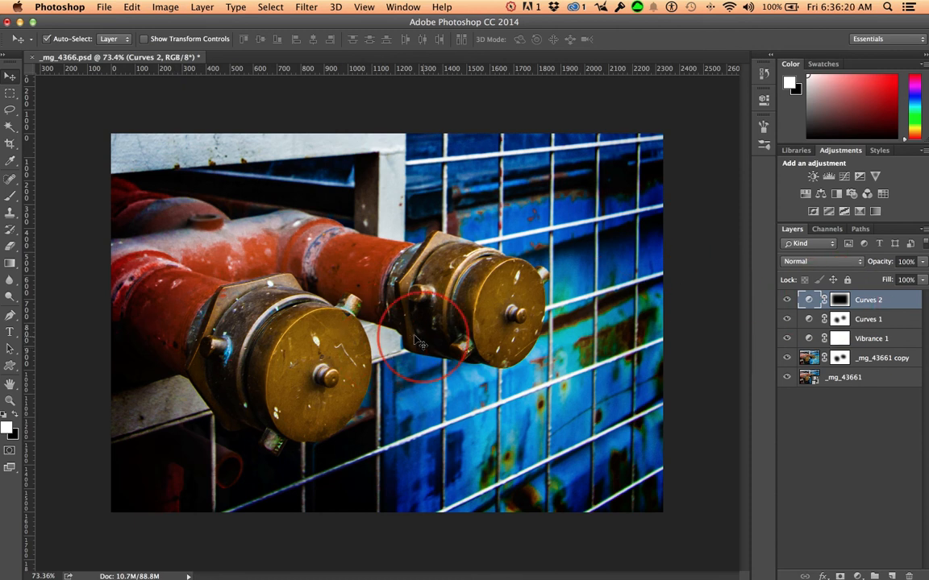
Compare the photo with and without the Curves 2 vignette
left_click(787, 301)
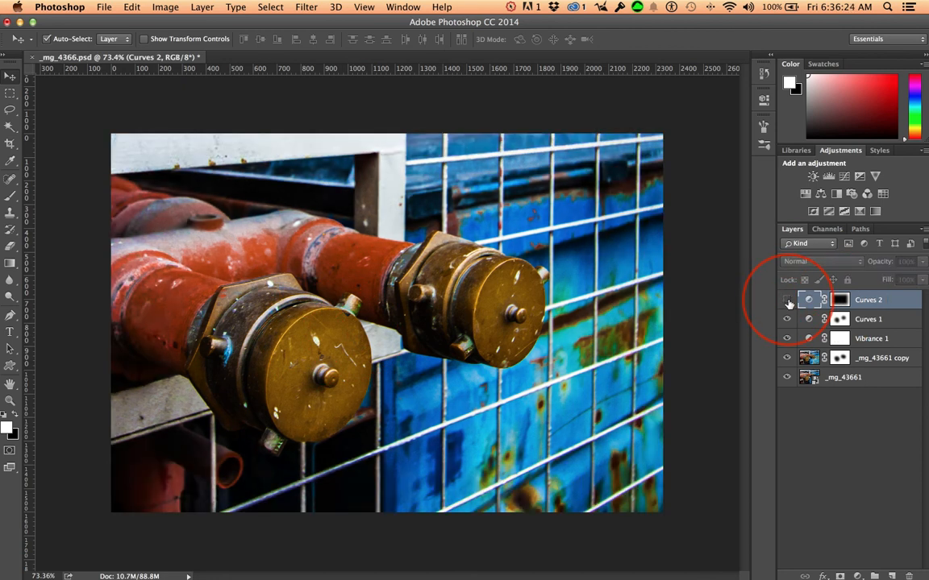
left_click(788, 301)
left_click(788, 301)
left_click(789, 301)
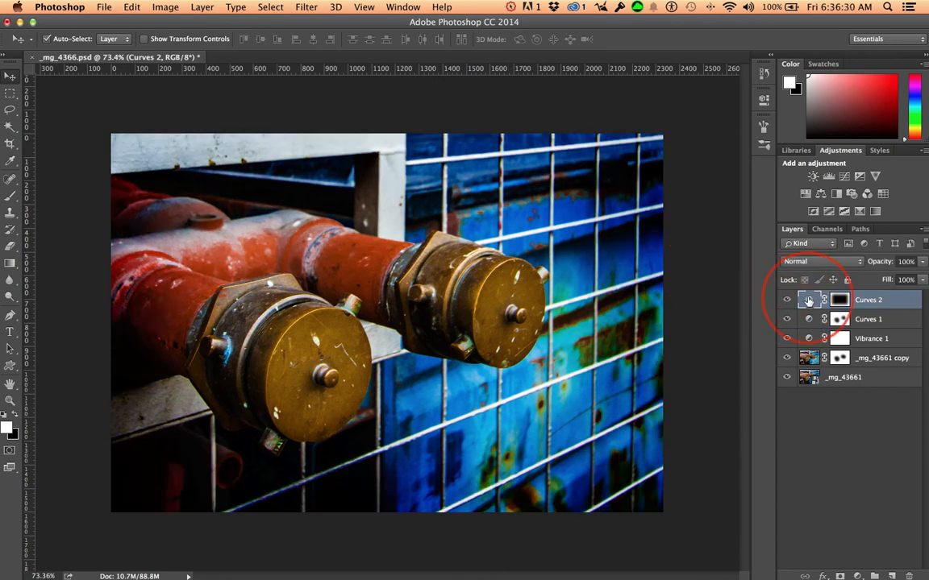
Raise the Curves 2 midpoint partway toward the diagonal to soften the vignette, and compare the photo with and without it
double_click(816, 297)
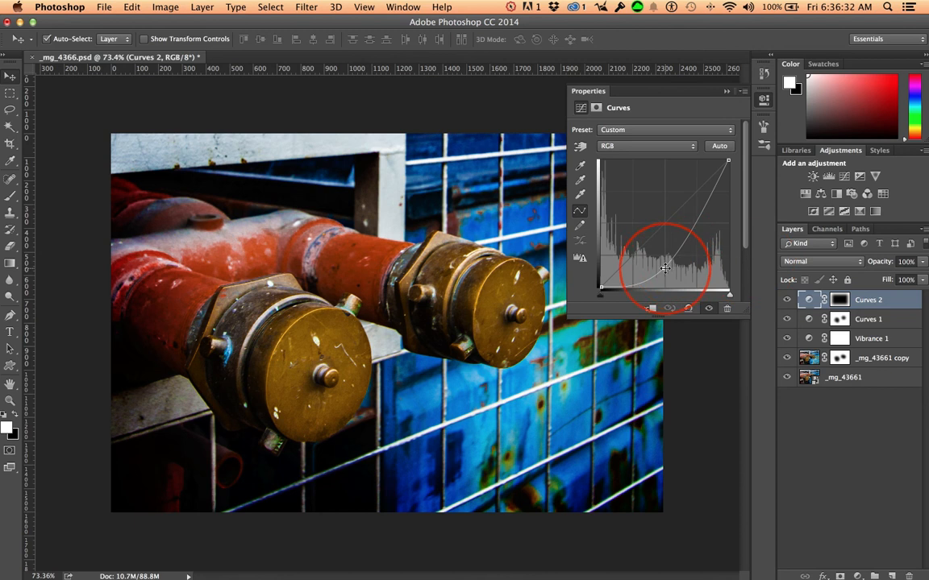
left_click_drag(665, 267, 665, 248)
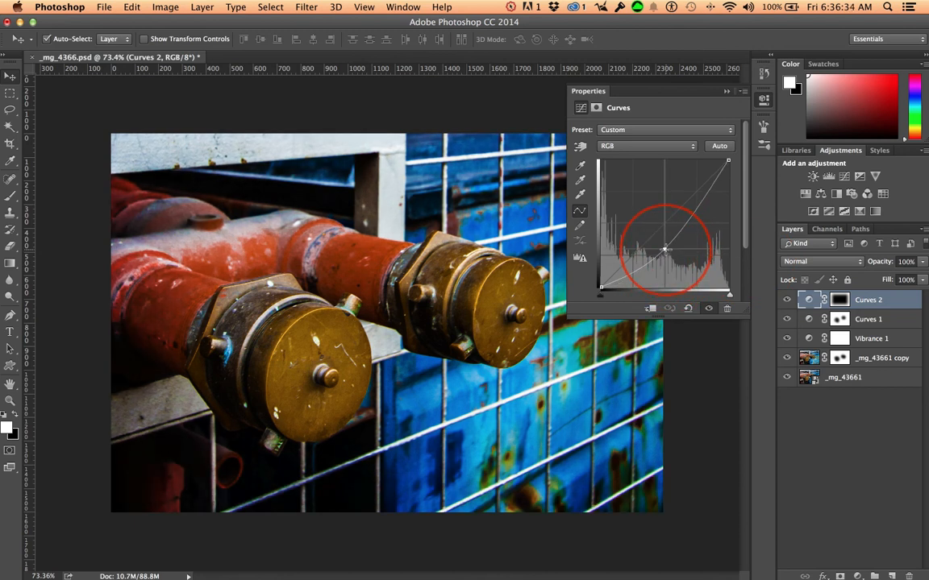
left_click(726, 92)
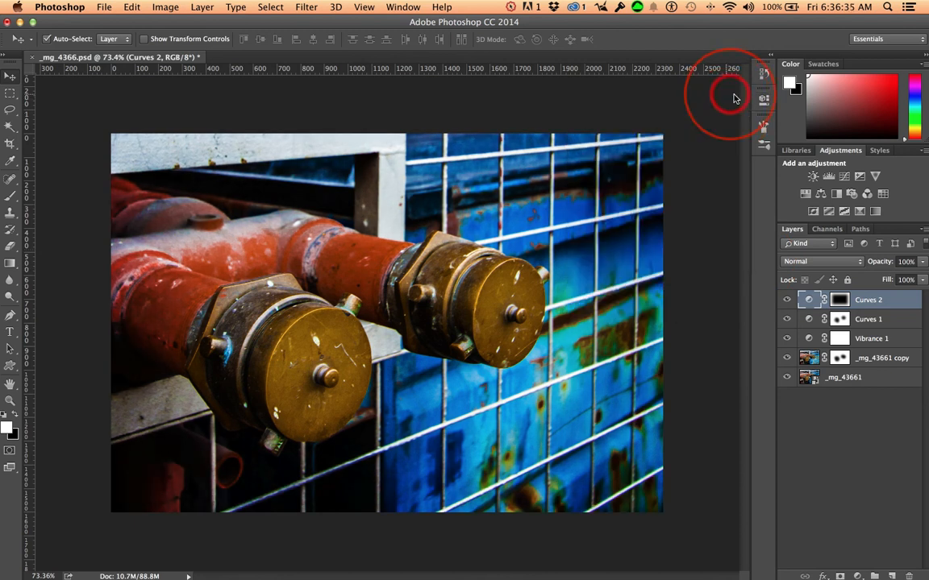
left_click(788, 299)
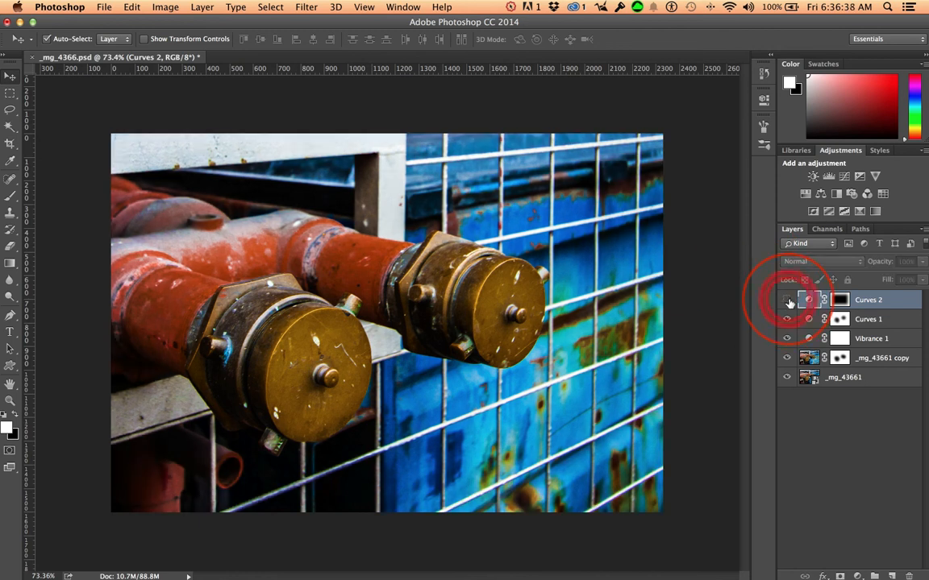
left_click(787, 300)
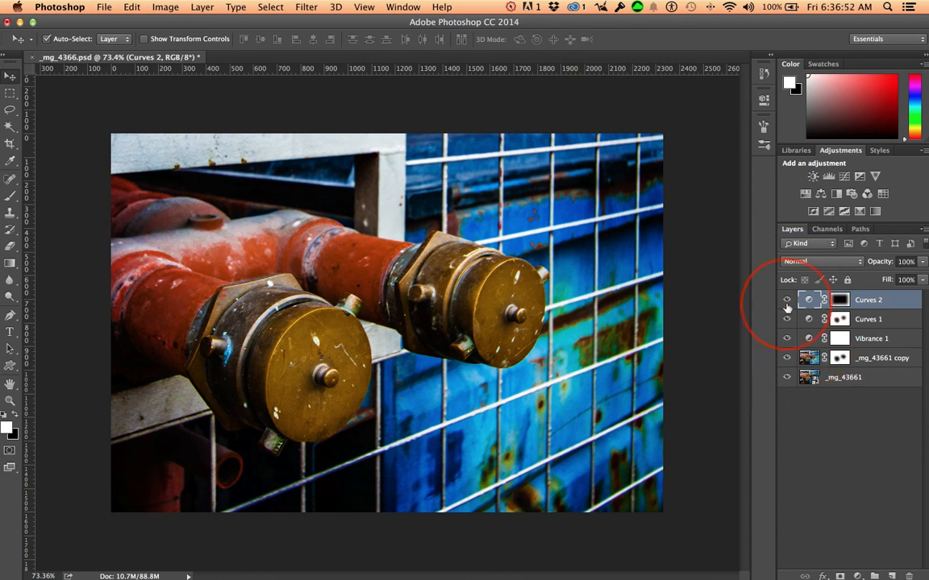
Switch to the original _mg_4366.jpg in Safari and compare it with the edited photo in Photoshop, ending back in Photoshop
key("super+Tab")
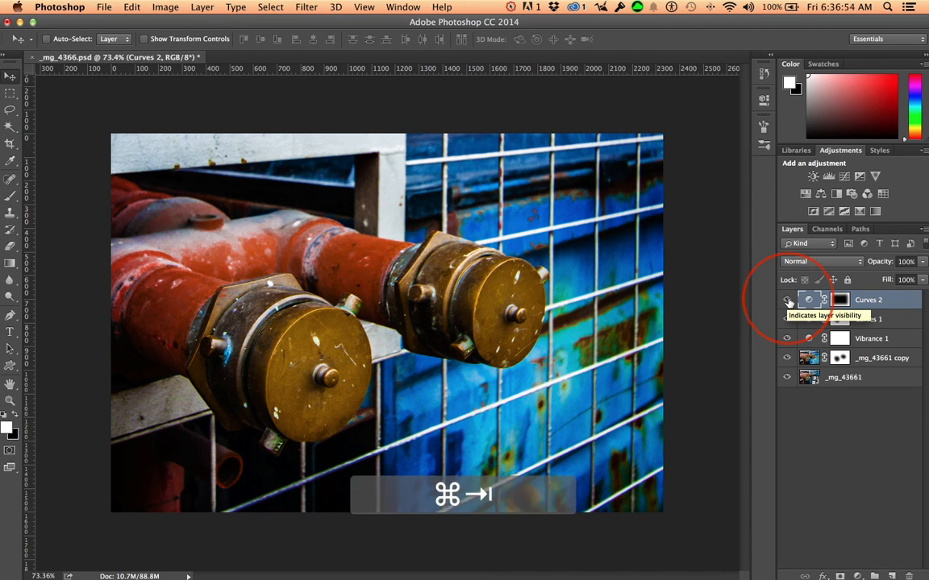
key("super+Tab")
key("super+Tab")
key("super+Tab")
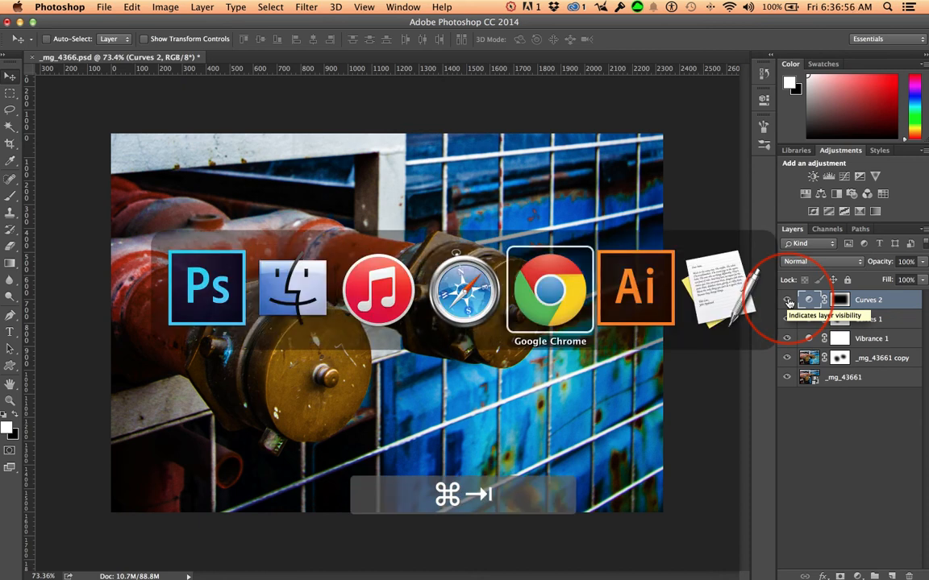
left_click(484, 298)
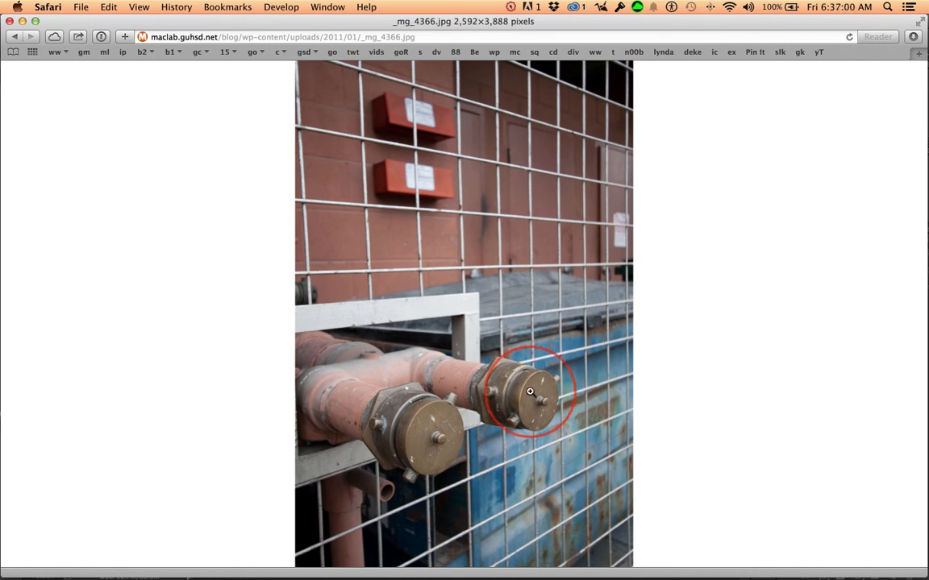
key("super+Tab")
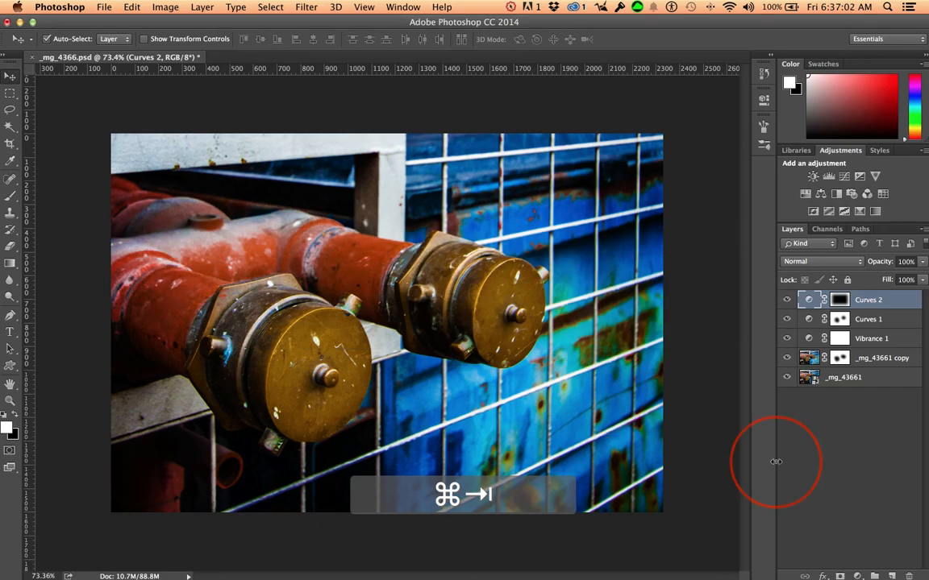
key("super+Tab")
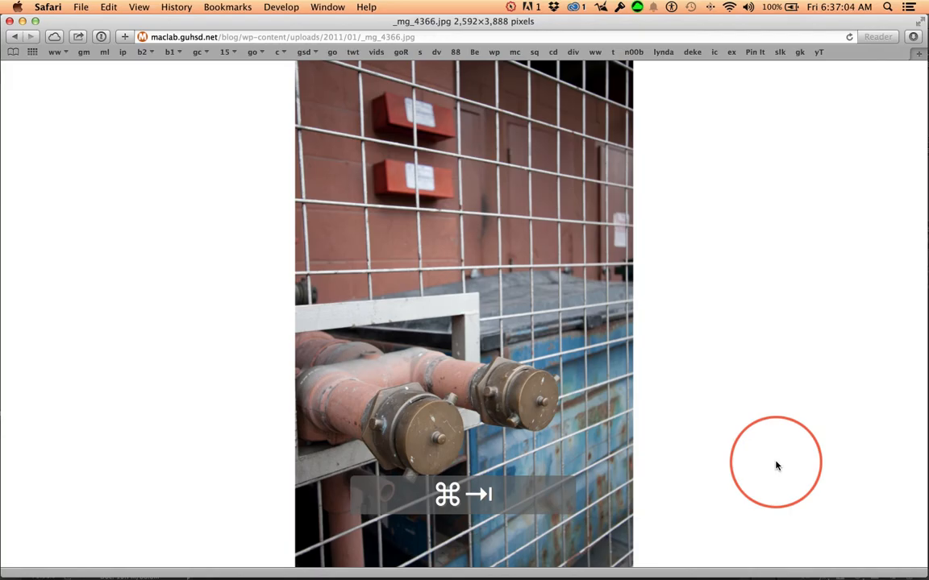
key("super+Tab")
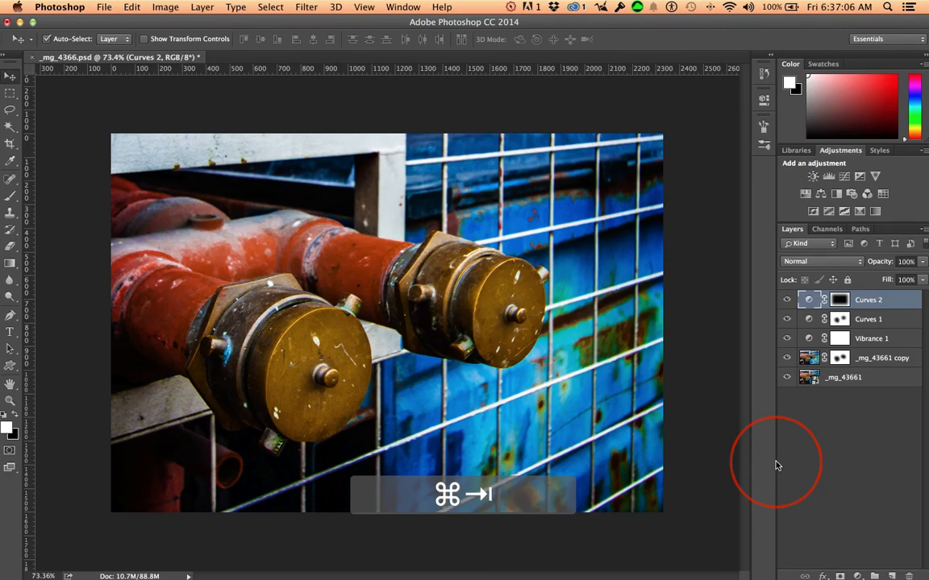